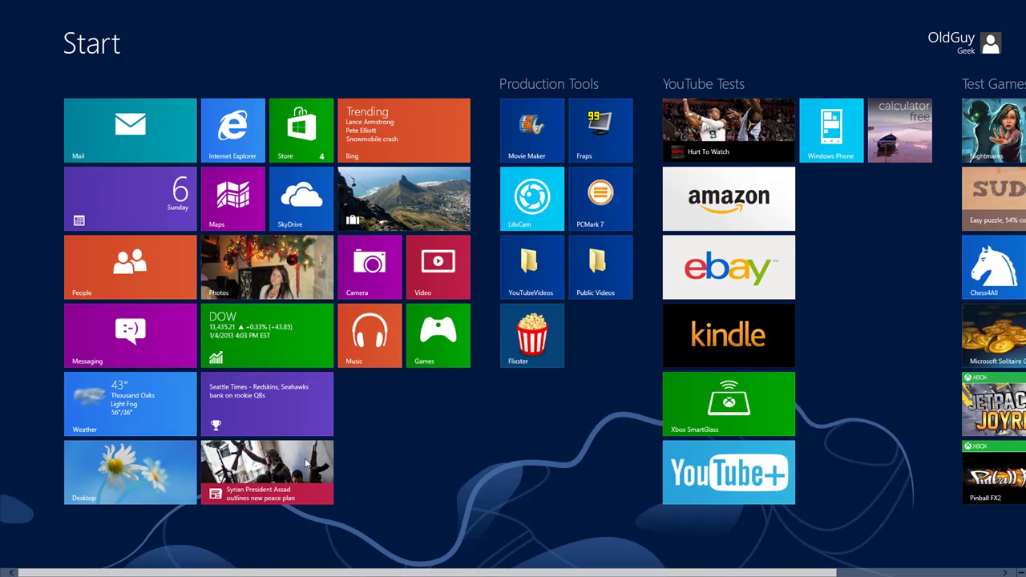
Check the desktop's hidden notification icons for Bluetooth Devices and return to the Start screen
click(134, 472)
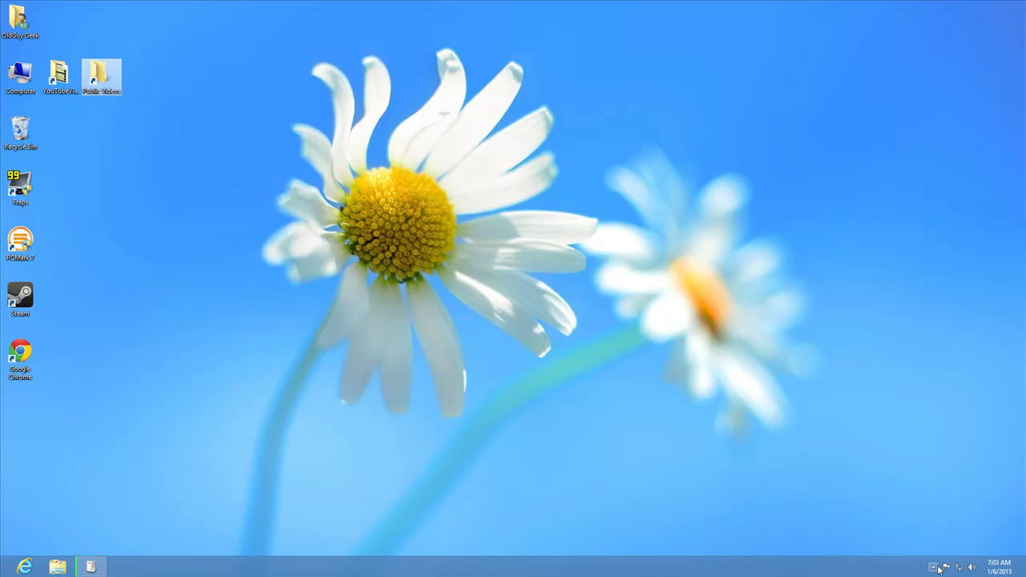
click(932, 568)
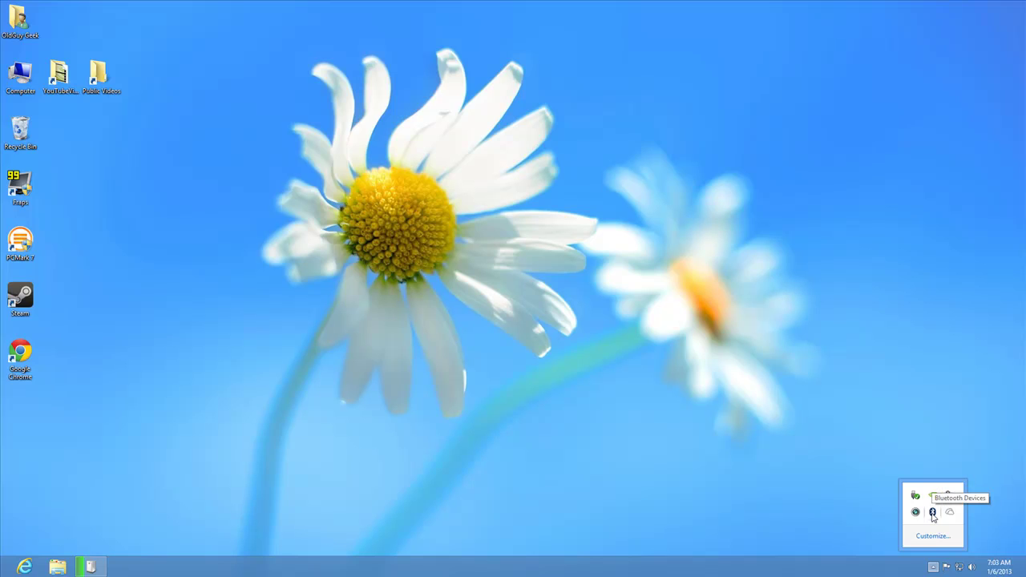
key(super)
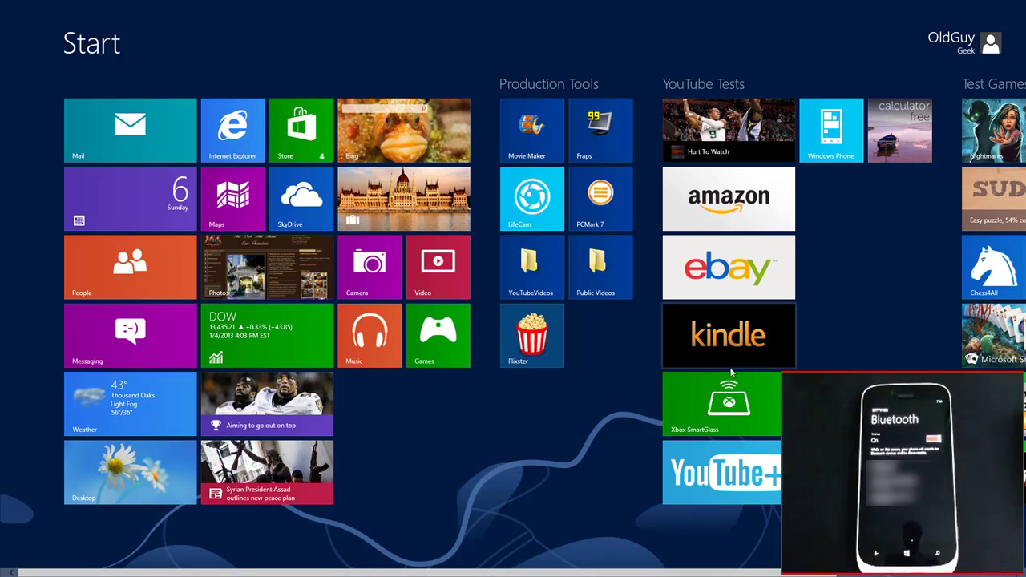
Add the Bluetooth phone in the Devices section of PC settings and confirm that the pairing passcodes match
mouse_move(1013, 557)
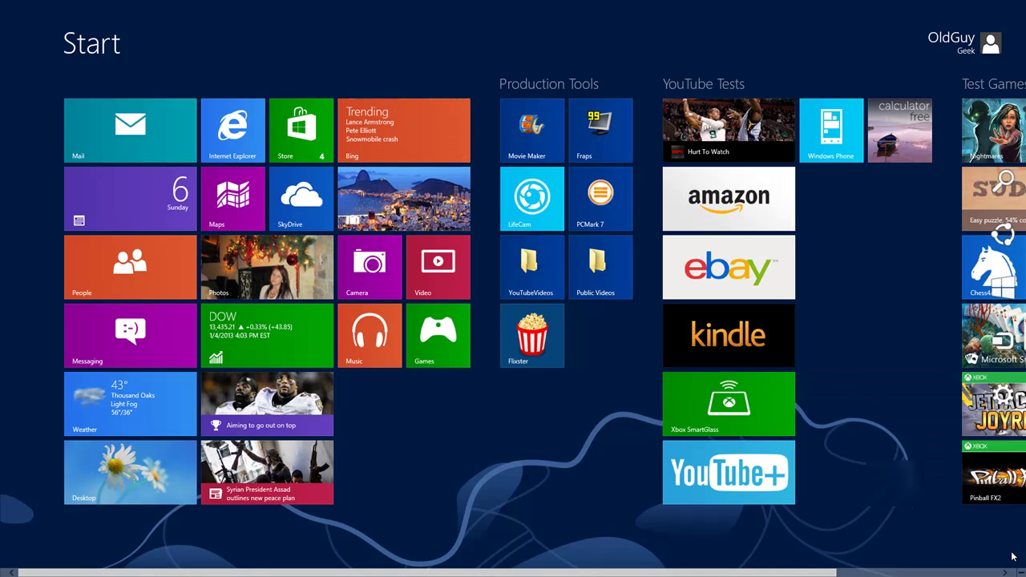
click(1009, 415)
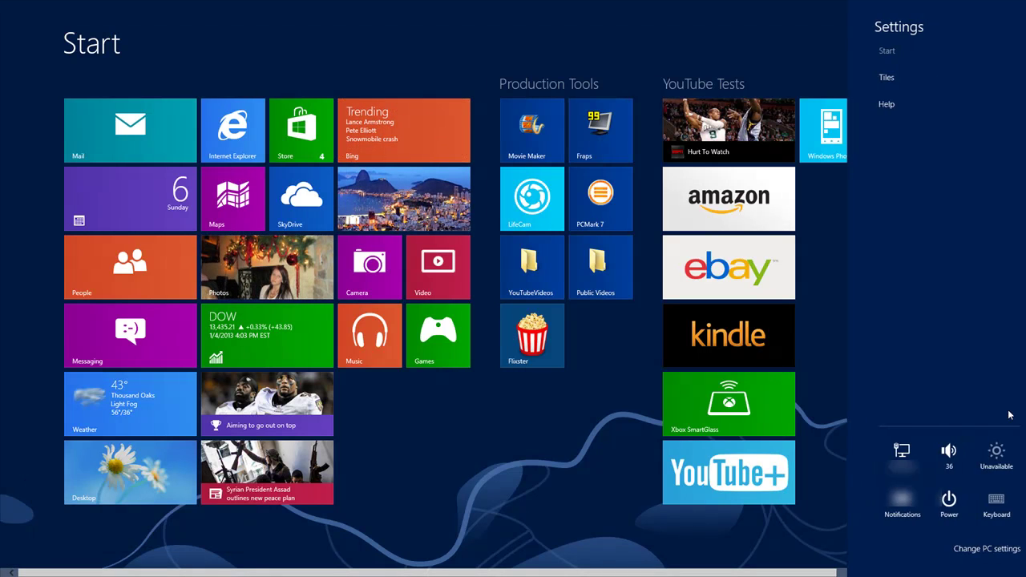
click(951, 551)
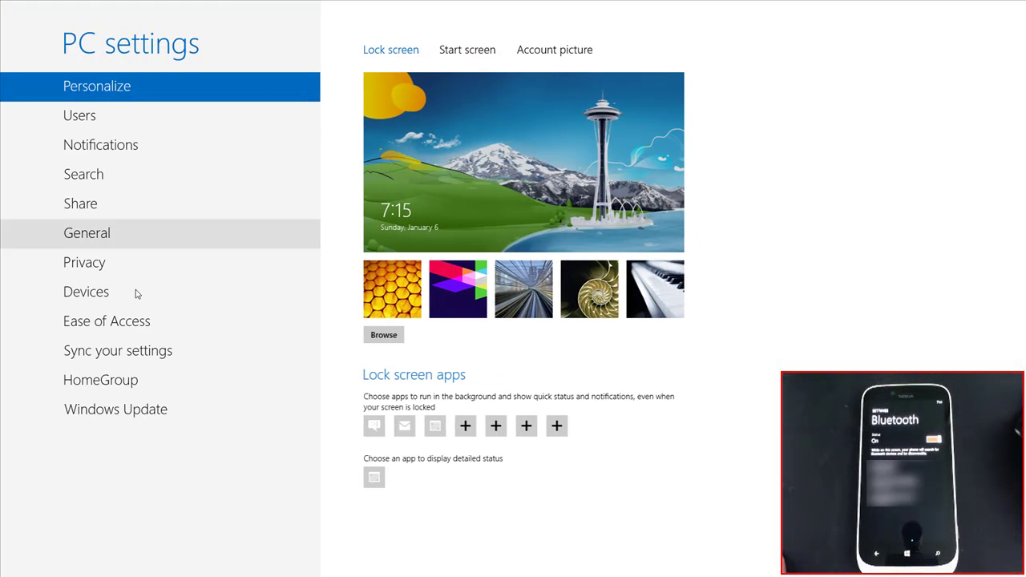
click(79, 293)
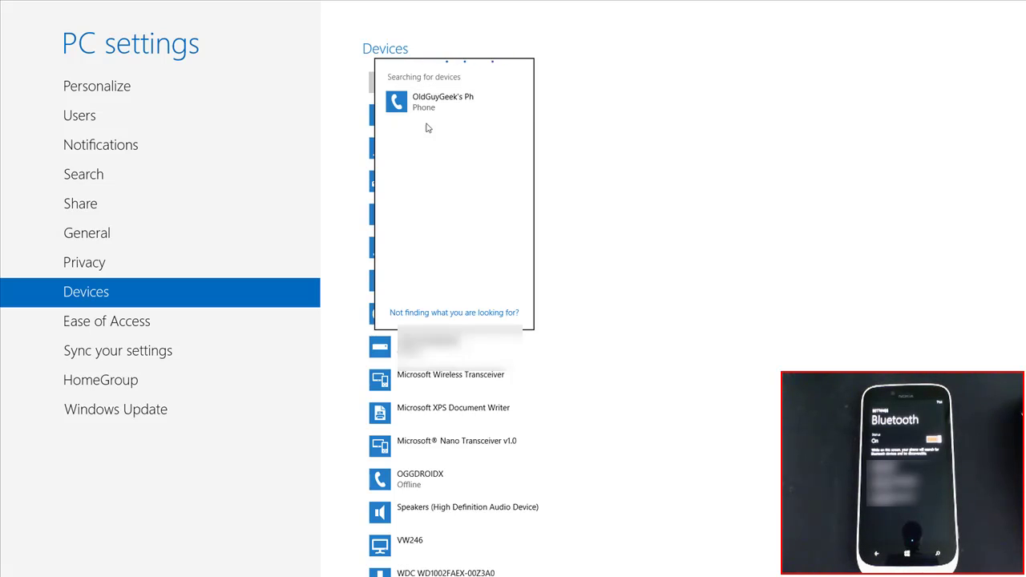
click(424, 106)
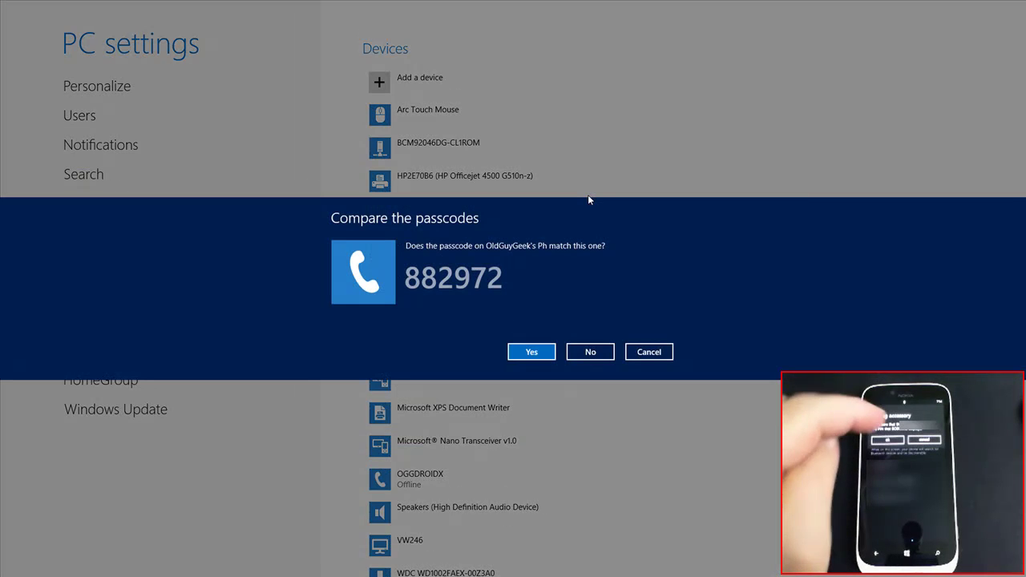
click(536, 355)
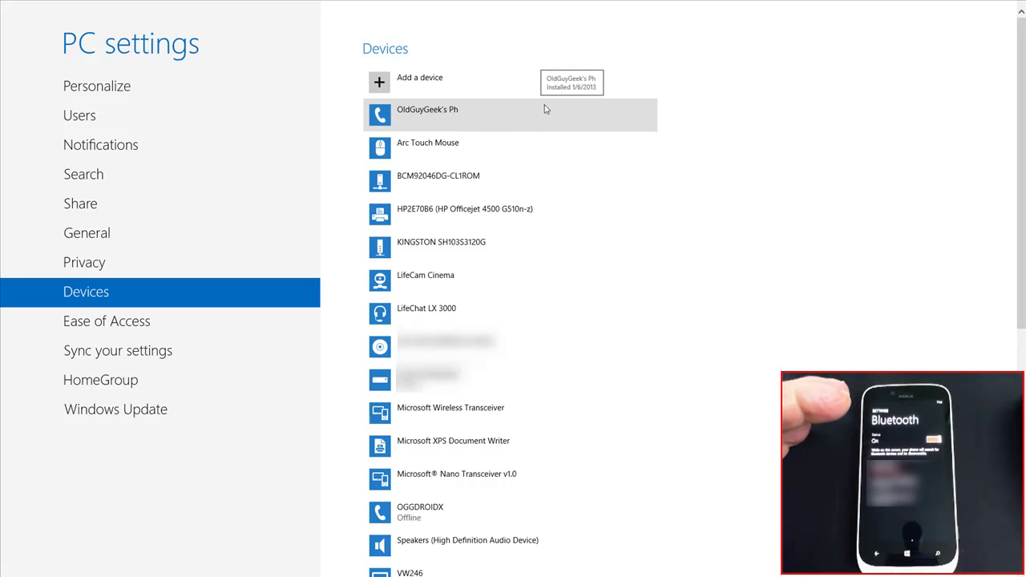
Close PC settings, search the apps for "ol" and pin the paired phone's app to Start
drag(428, 6, 481, 570)
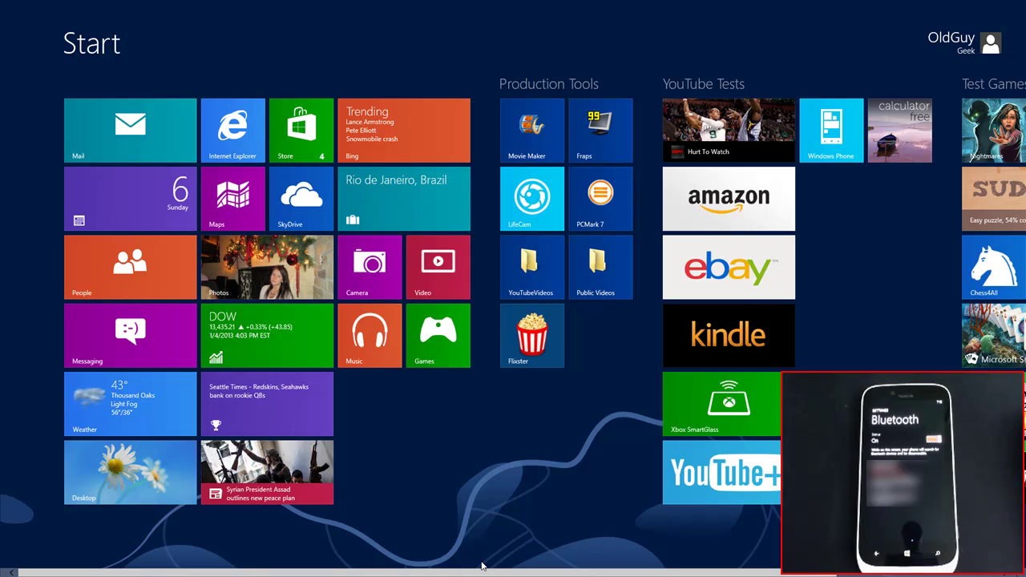
text(ol)
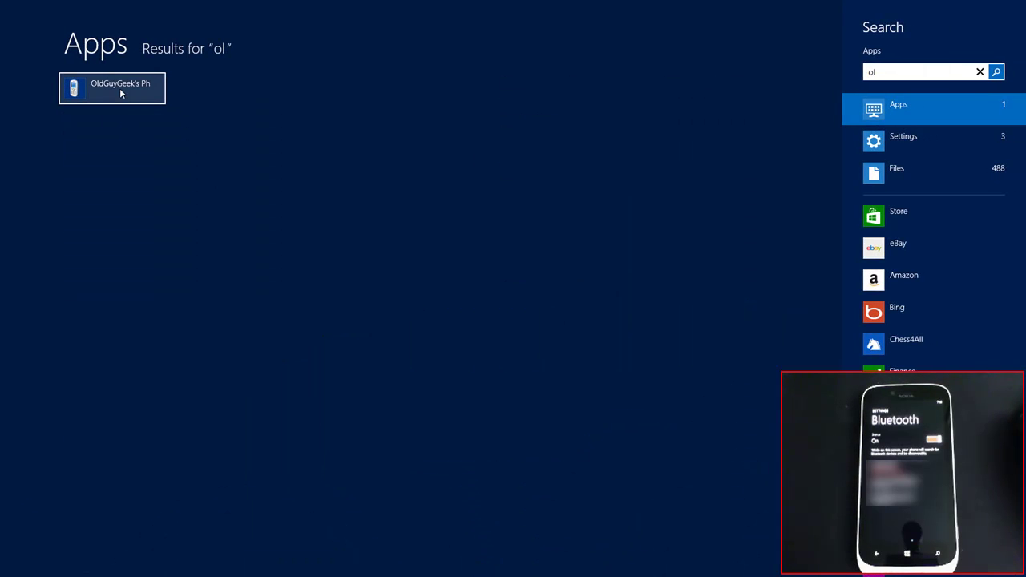
right_click(120, 88)
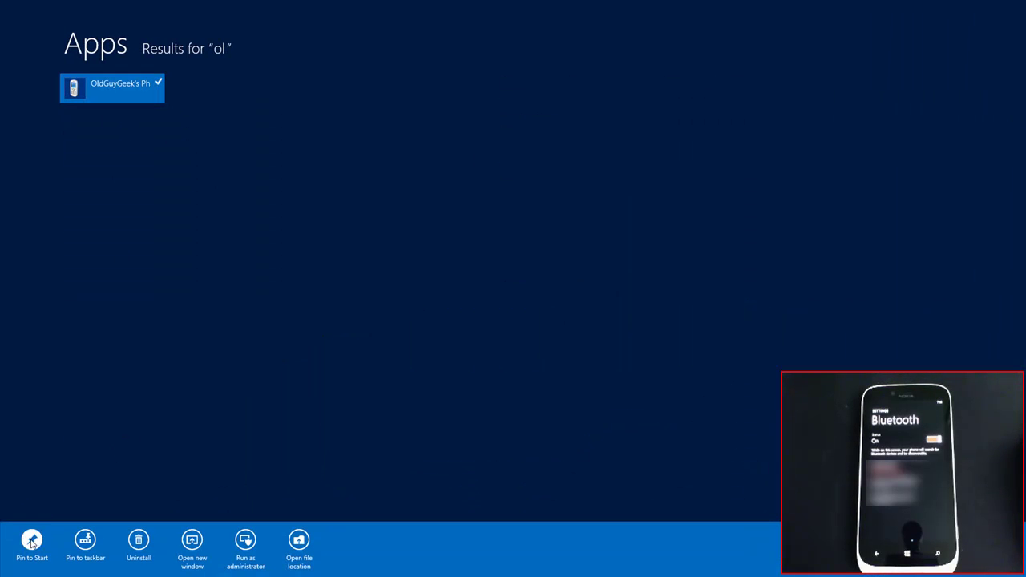
click(31, 540)
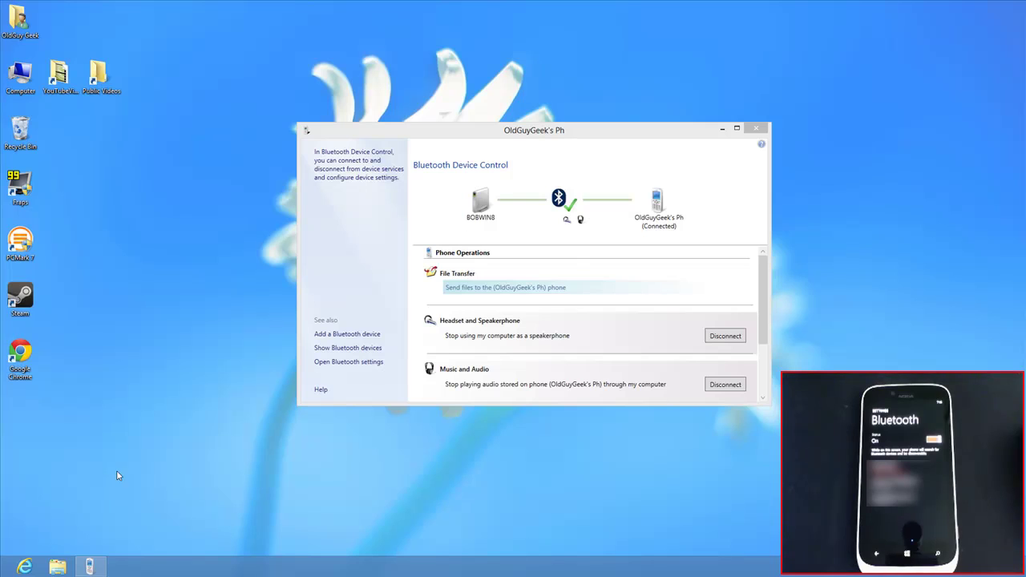
Close the Bluetooth control window and move the phone's Start tile into the YouTube Tests group, below the Windows Phone tile
click(757, 129)
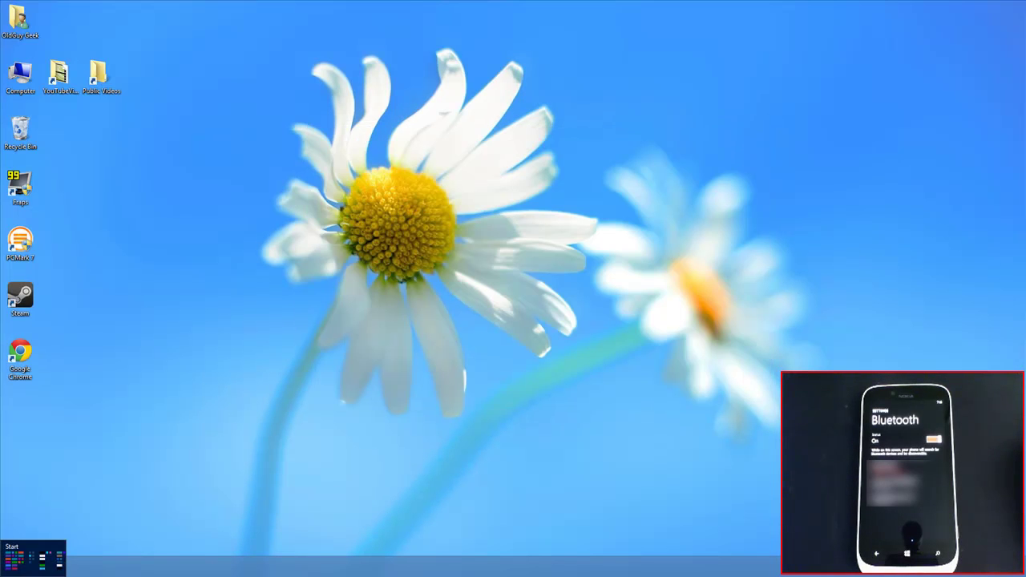
click(4, 572)
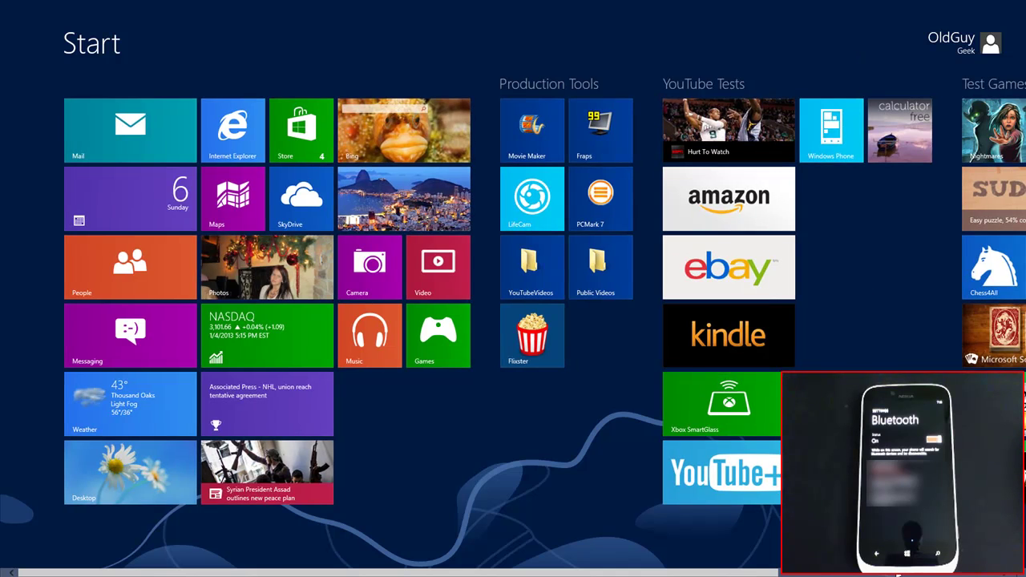
scroll(946, 268, down, 3)
drag(929, 138, 549, 207)
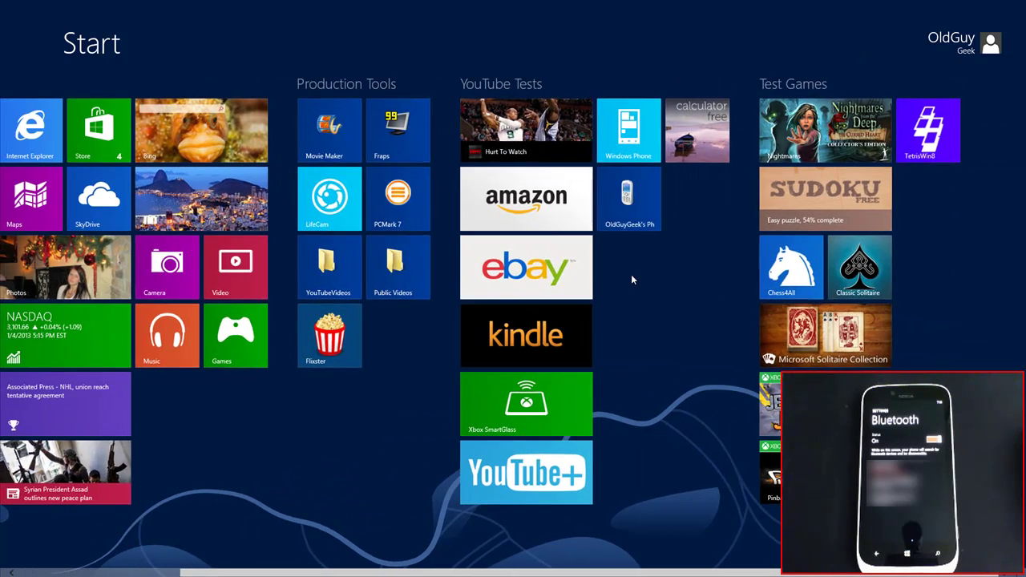
View the Windows Phone app's connection page and close the app
click(631, 129)
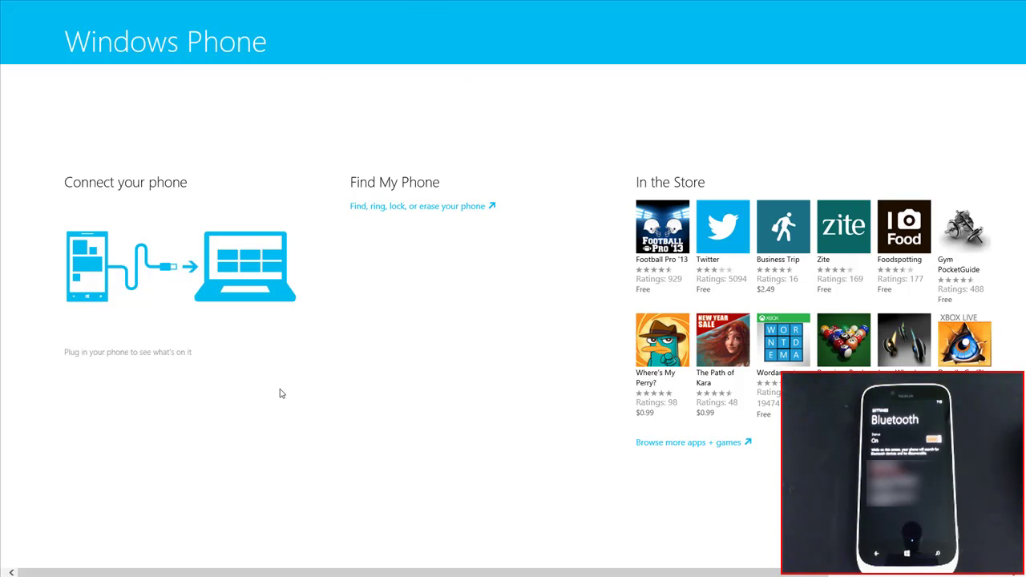
drag(417, 25, 447, 513)
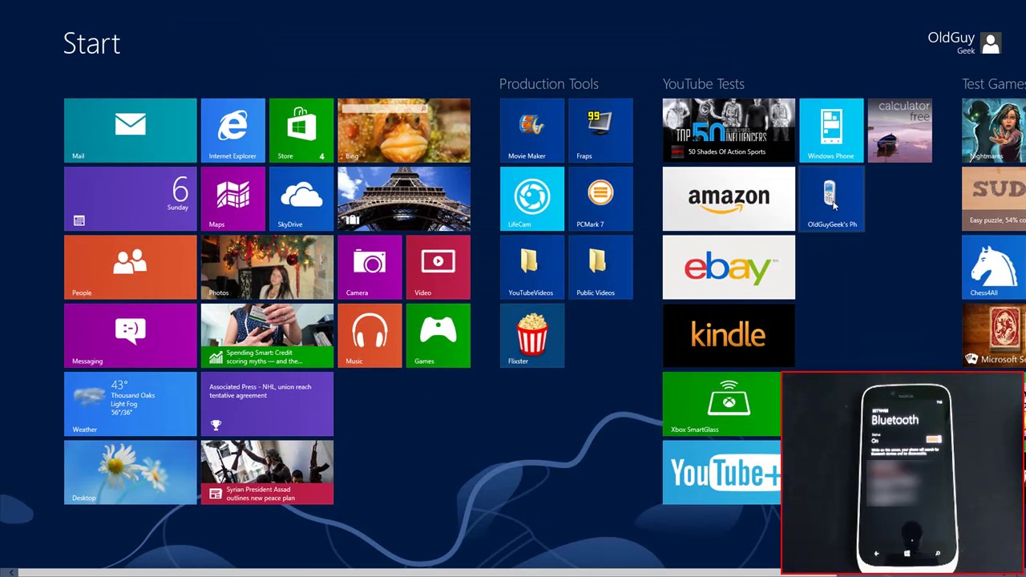
Open the paired phone's Bluetooth Device Control and disconnect its Music and Audio service, checking the phone's remote control notification icon
click(831, 207)
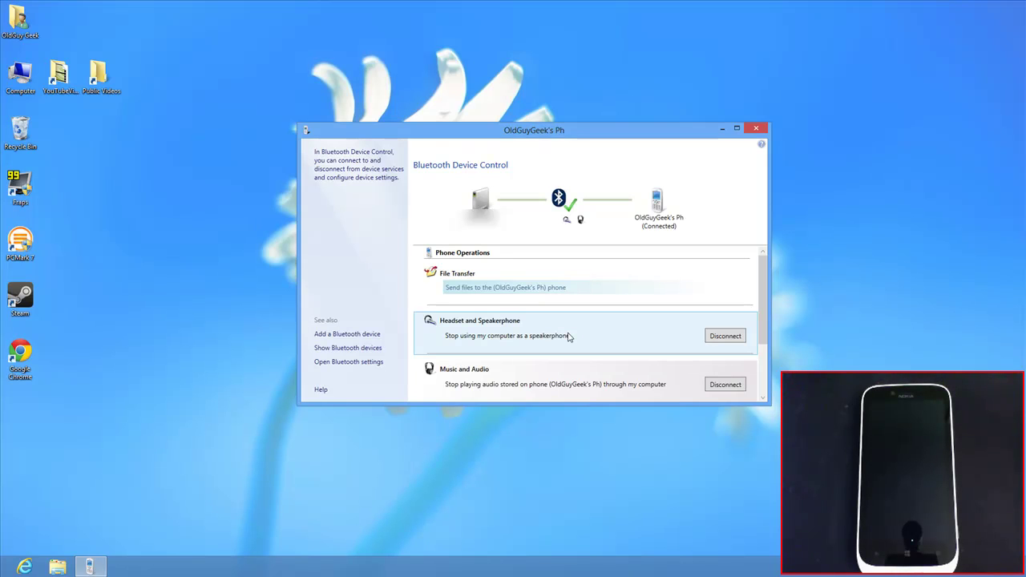
click(725, 385)
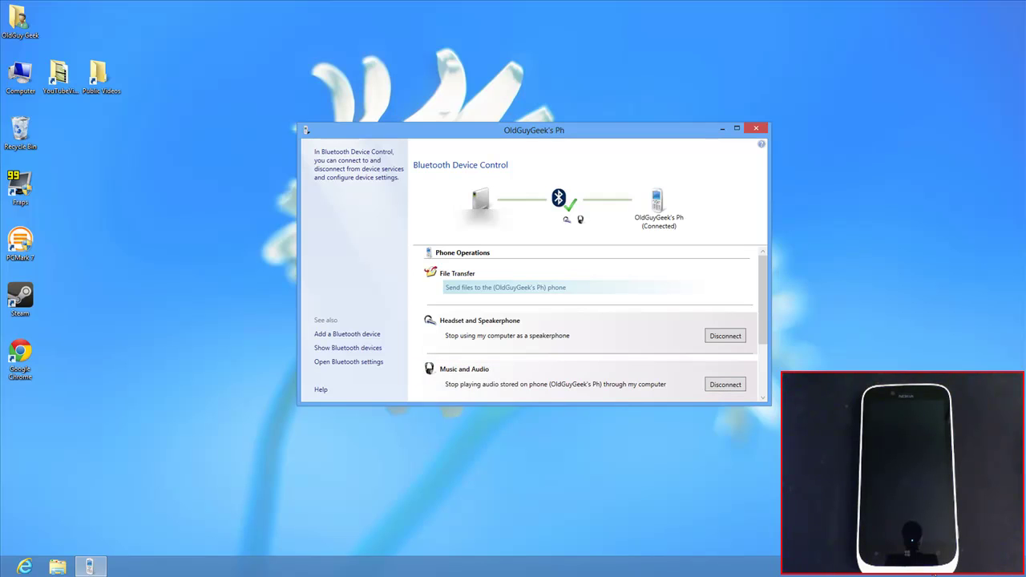
click(932, 567)
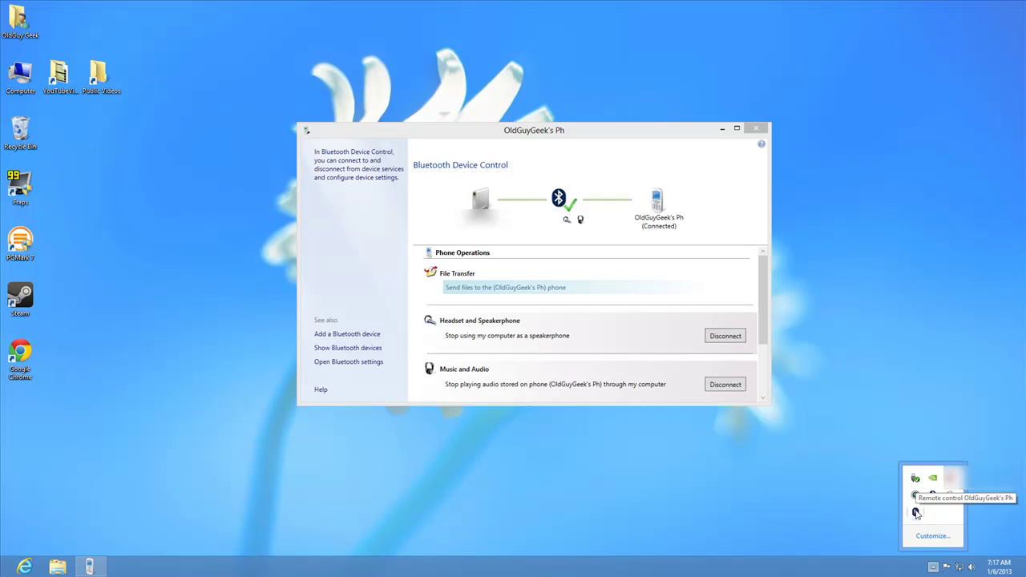
click(917, 513)
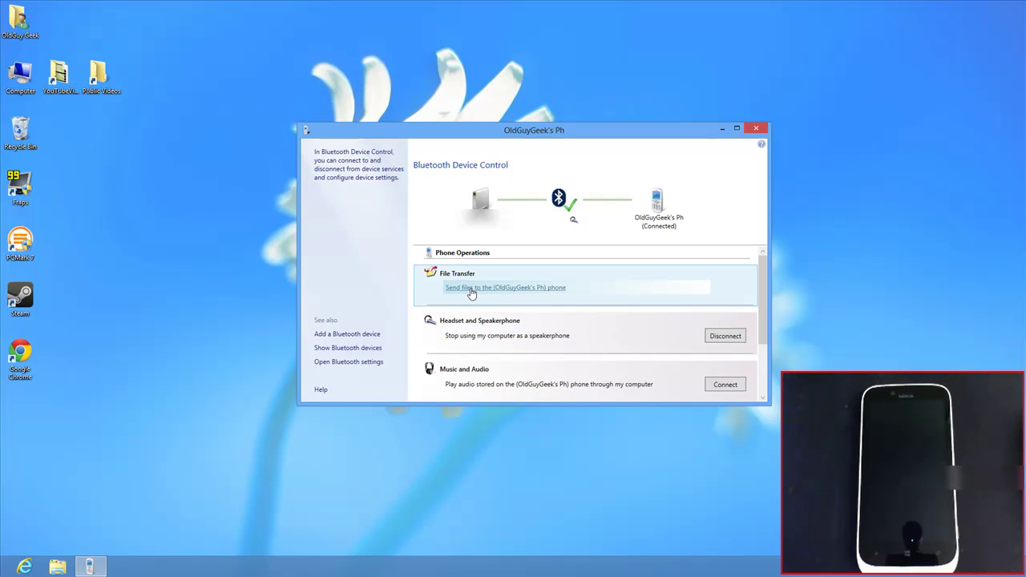
Send Win8IE10RightClickTopMenu.jpg from the Pictures library to the phone over Bluetooth
click(472, 290)
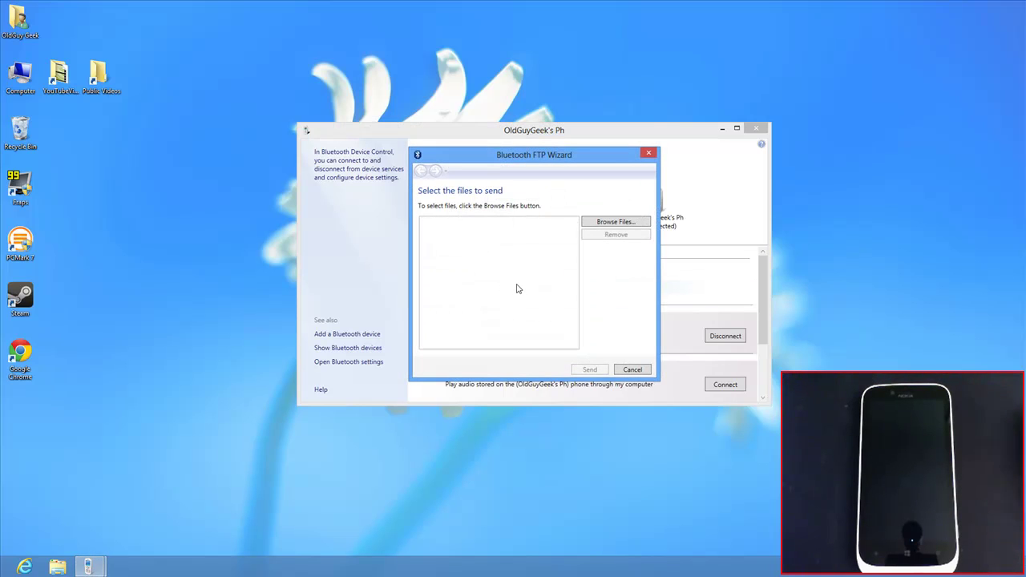
click(611, 220)
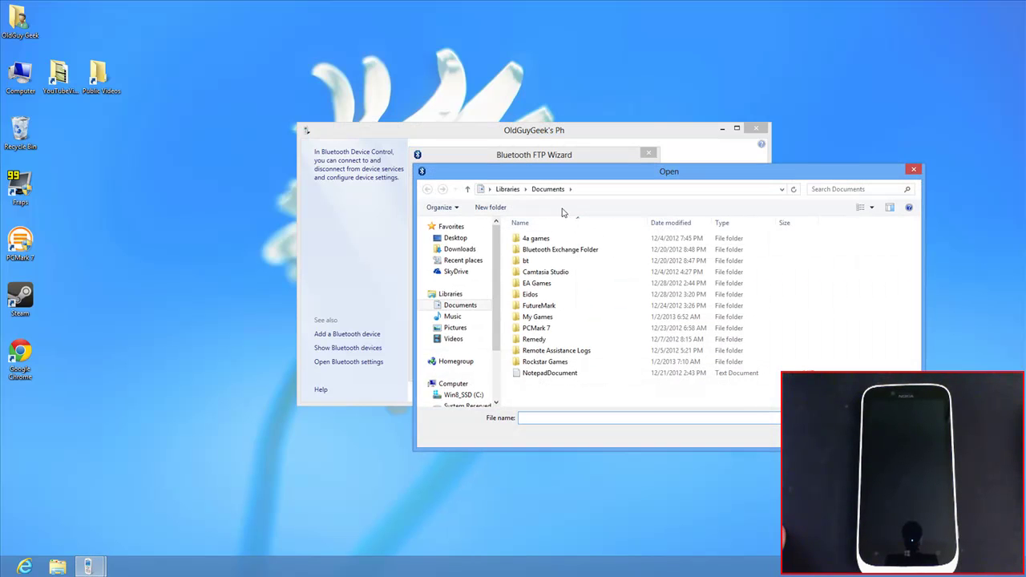
click(452, 329)
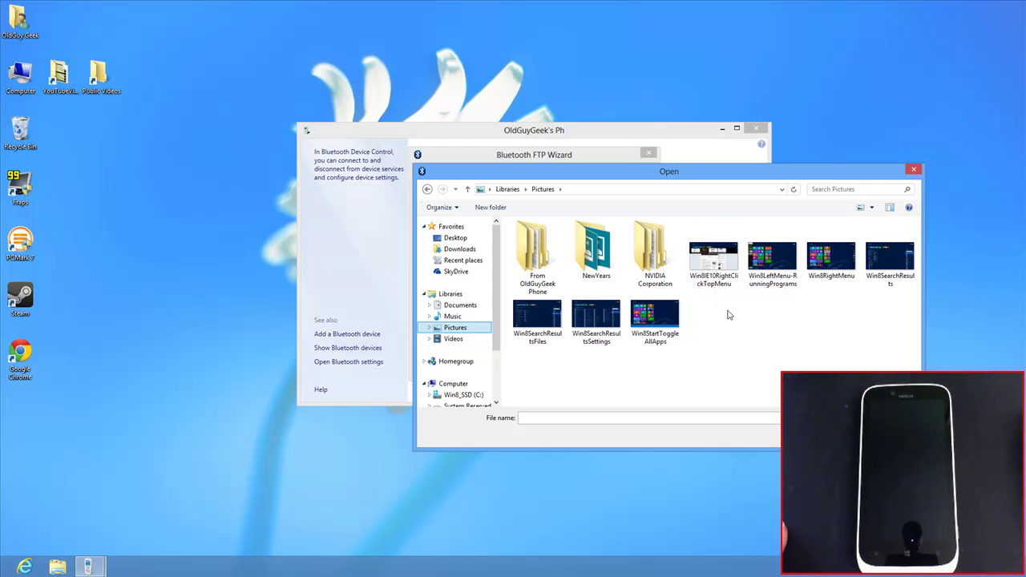
click(715, 262)
key(Return)
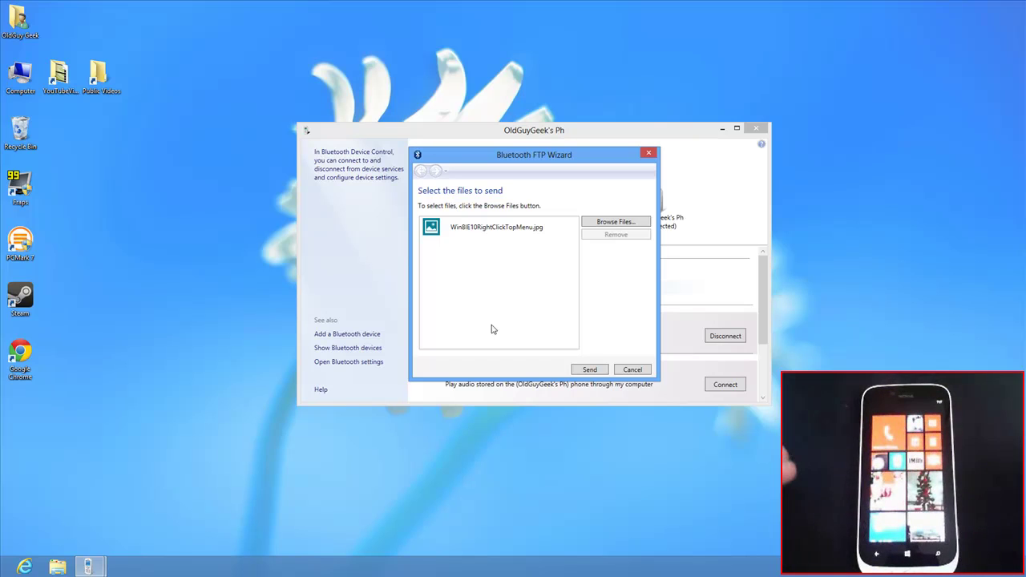
click(595, 375)
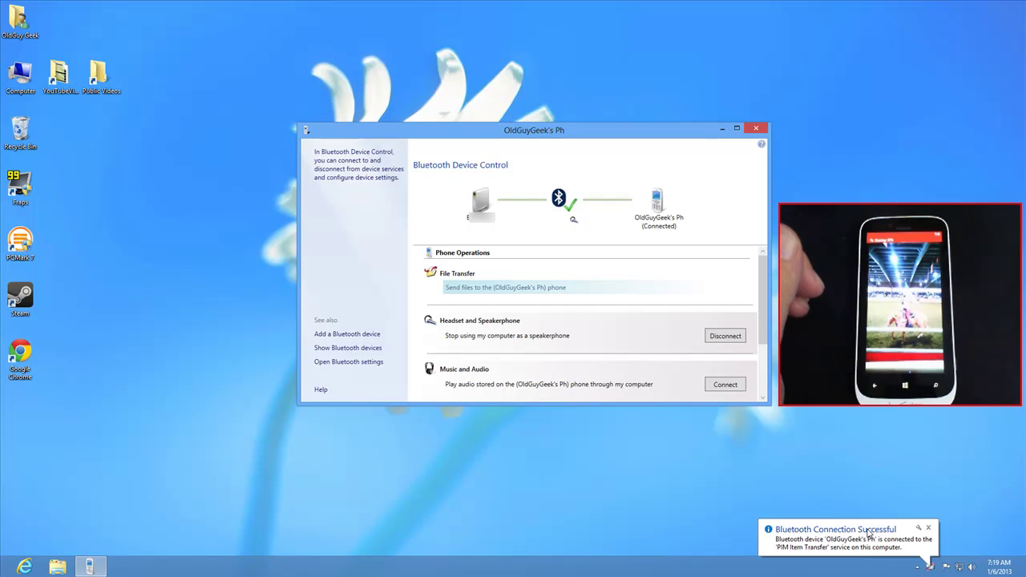
Open the folder containing the picture received from the phone and view the details of WP_20121229_037
click(931, 567)
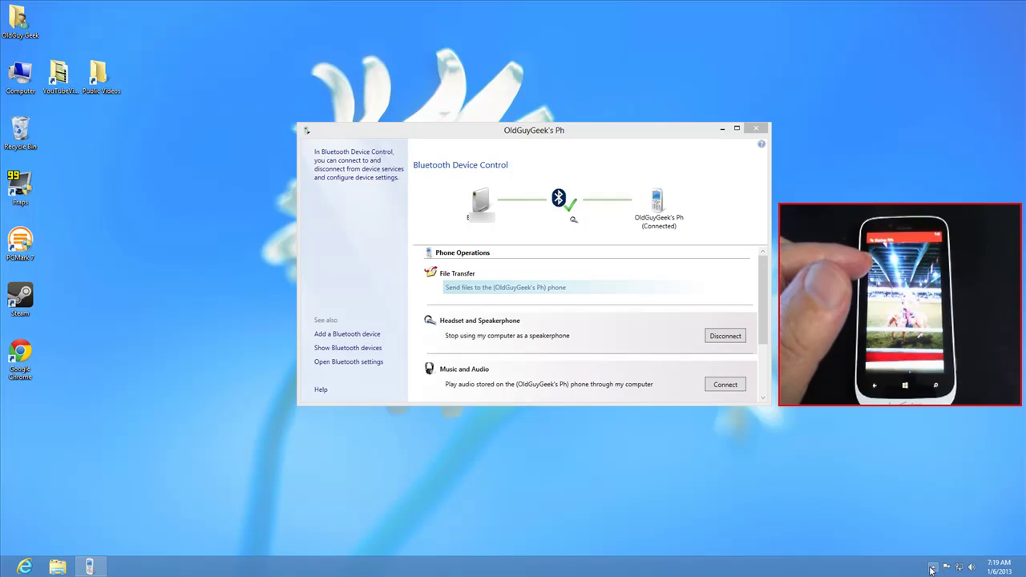
click(932, 568)
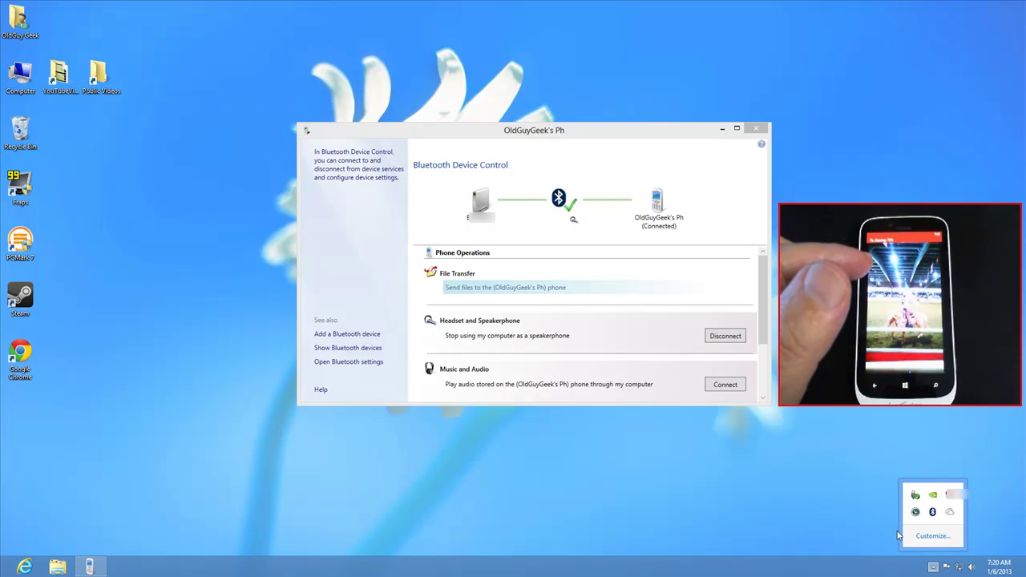
click(855, 522)
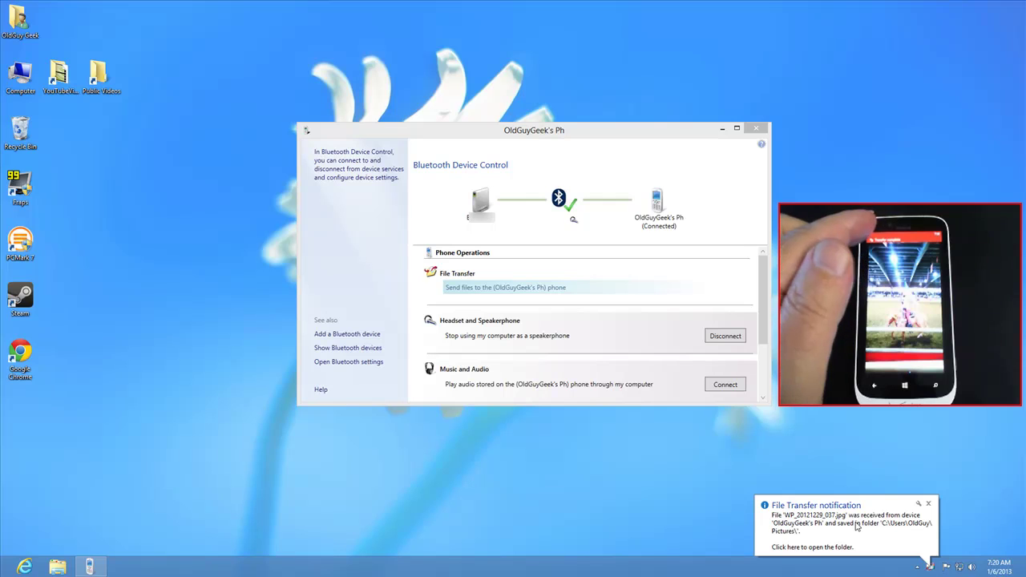
click(930, 552)
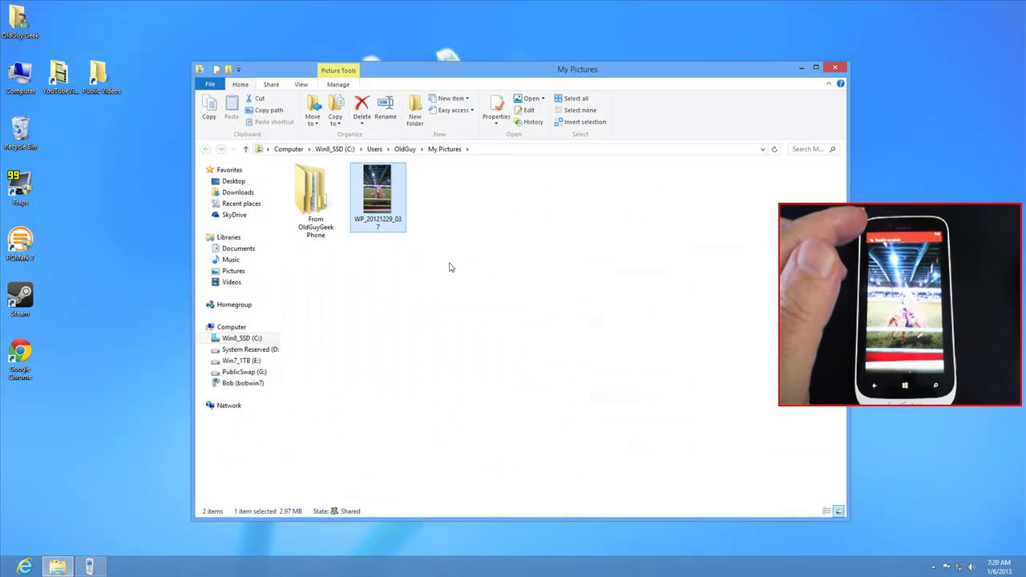
mouse_move(375, 224)
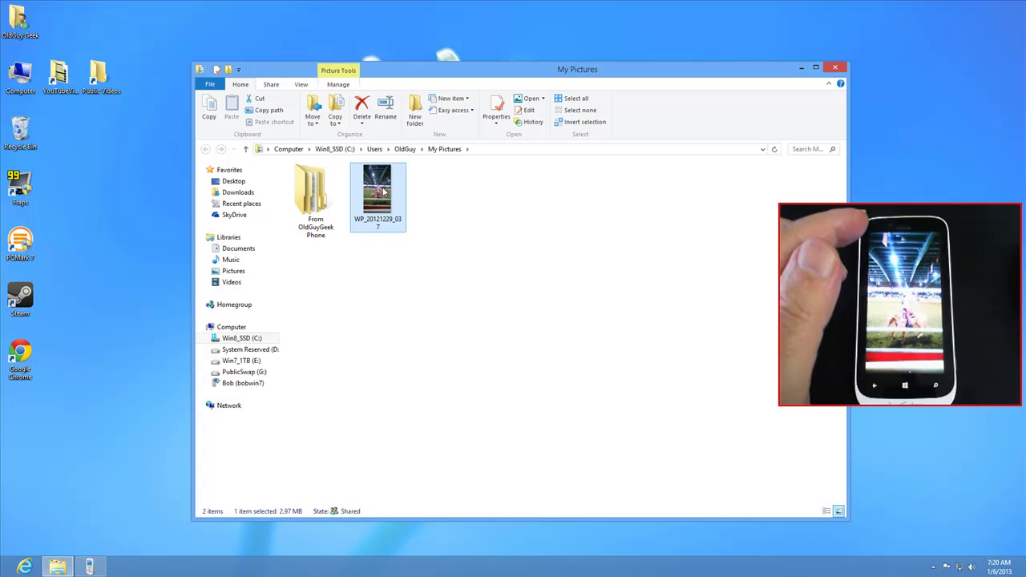
mouse_move(383, 191)
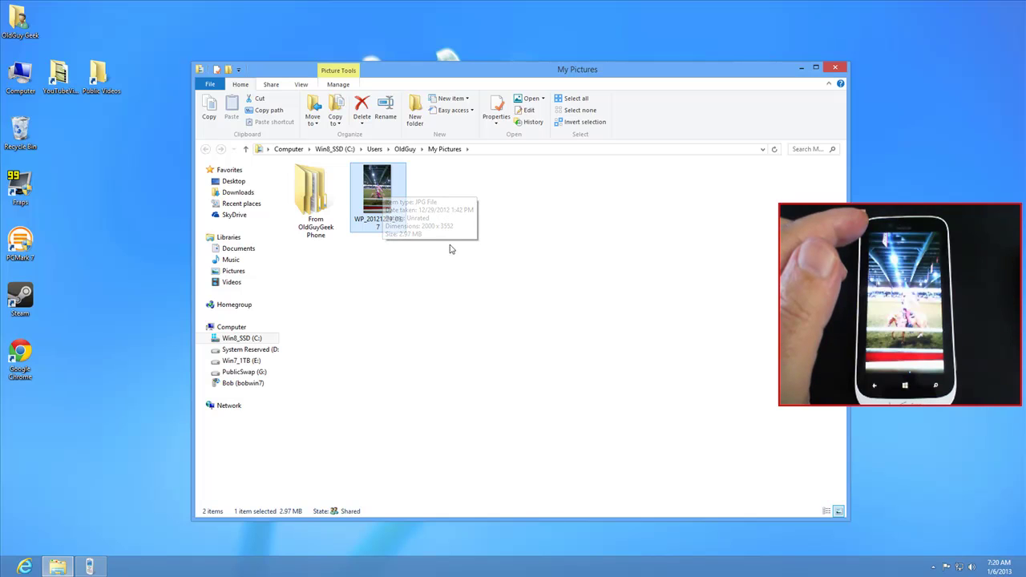